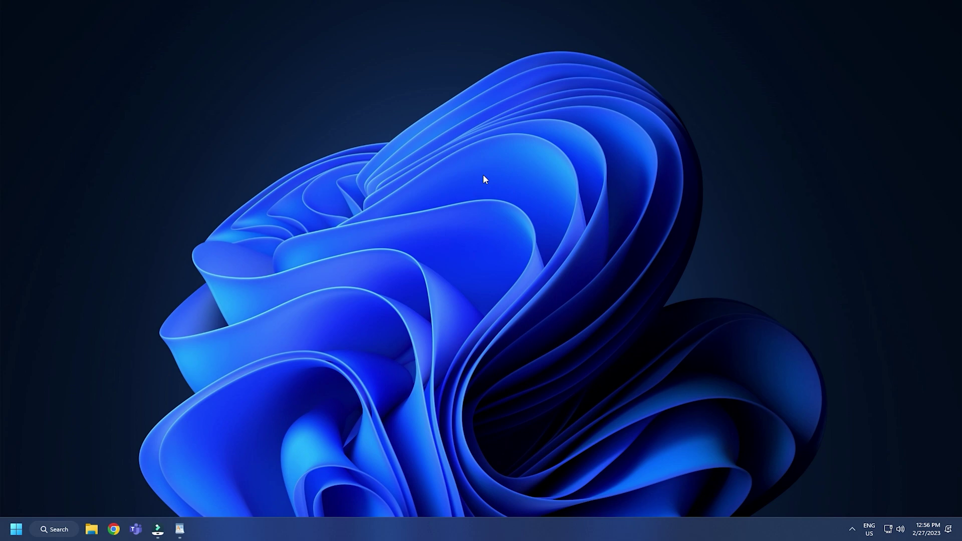
Step: Find the Windows Subsystem for Android Settings app and turn the subsystem off under System
left_click(50, 529)
type("windows subsystem for android")
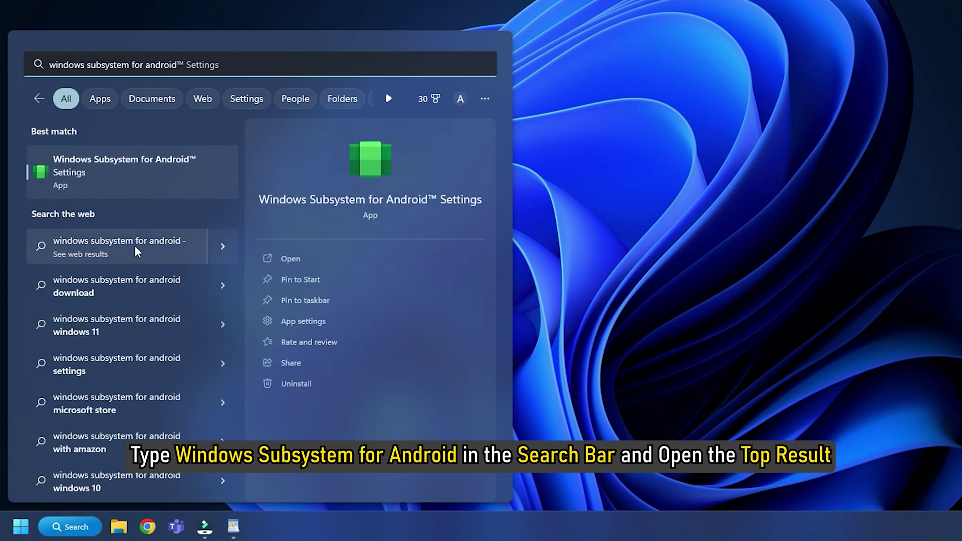
left_click(156, 177)
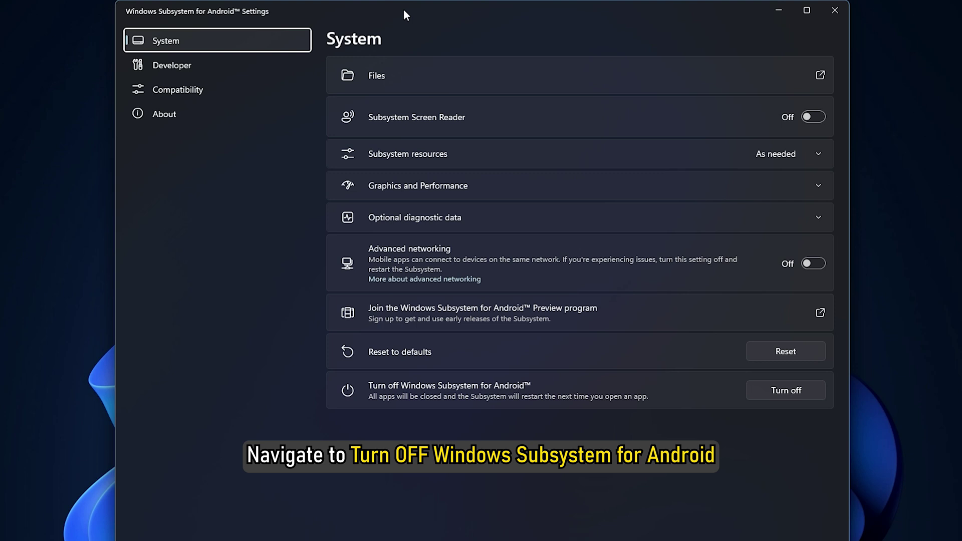
left_click(818, 395)
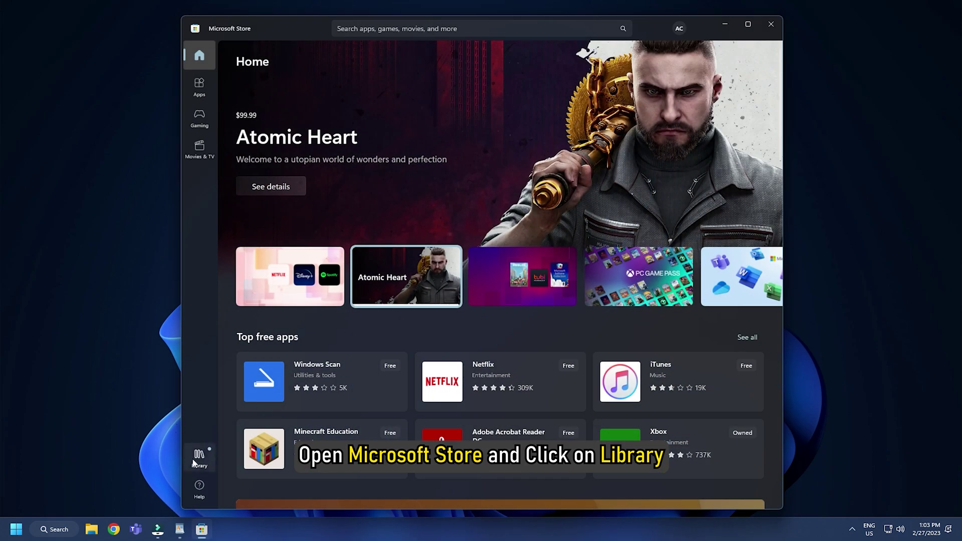
Step: Install the Windows Subsystem for Android update listed in the Microsoft Store Library
left_click(199, 454)
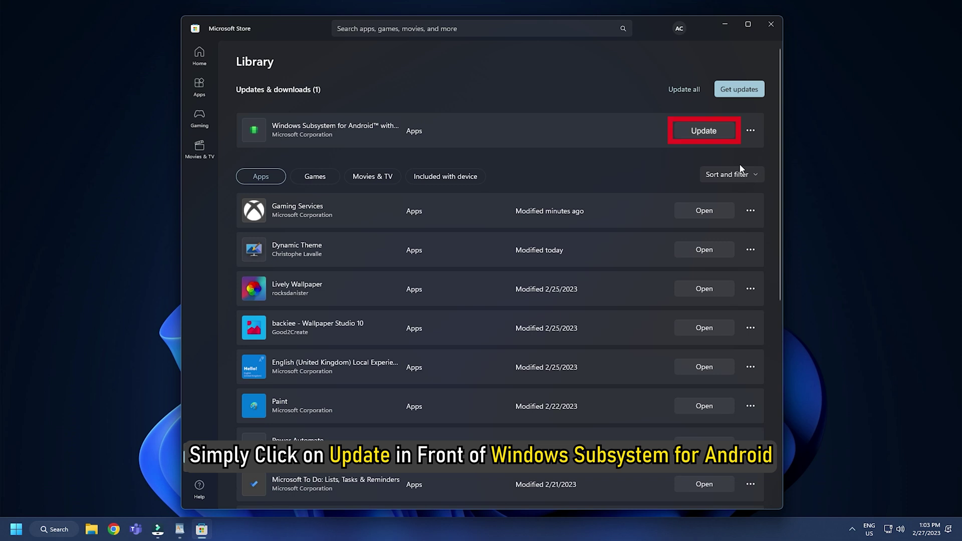
left_click(716, 130)
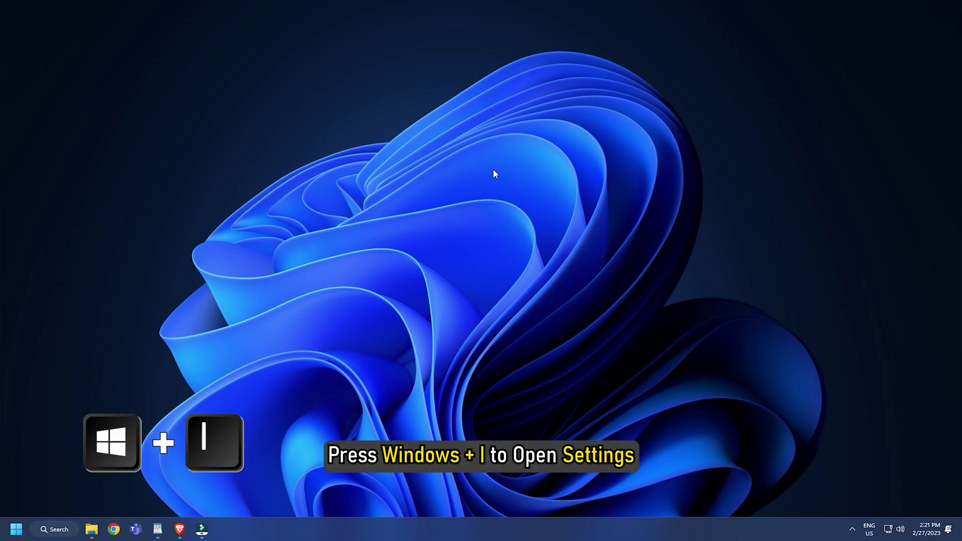
Step: Uninstall Windows Subsystem for Android from Settings' Apps > Installed apps list and confirm
key("super+i")
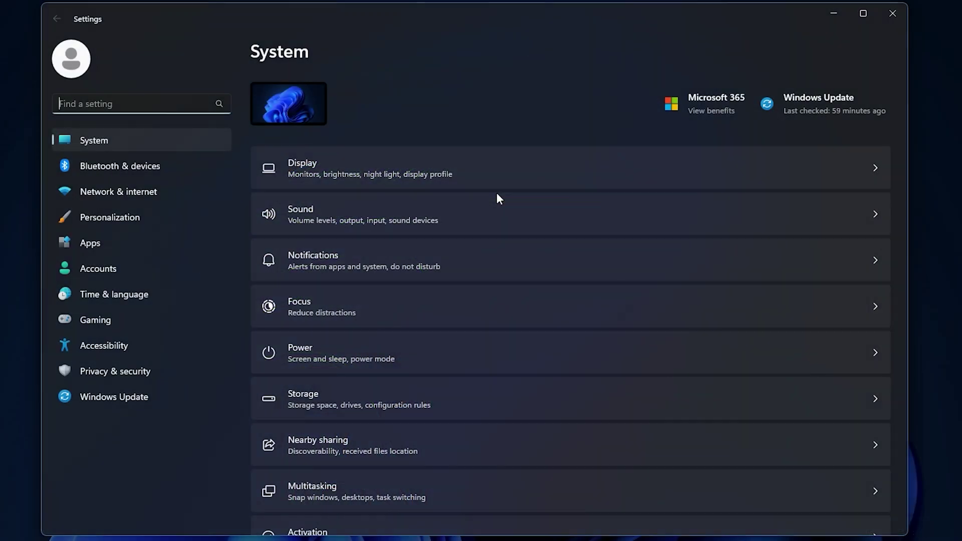
left_click(124, 243)
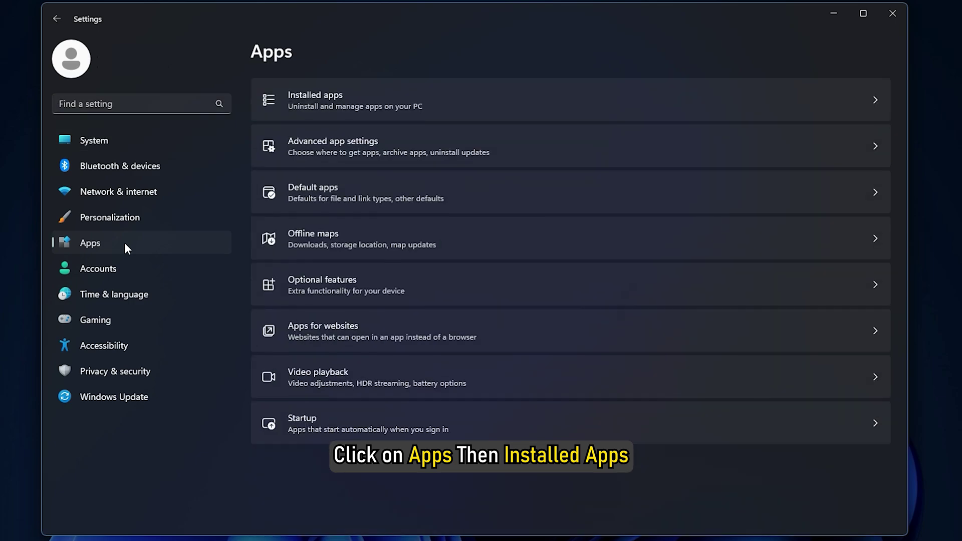
left_click(354, 95)
scroll(521, 123, "down", 5)
scroll(520, 122, "down", 20)
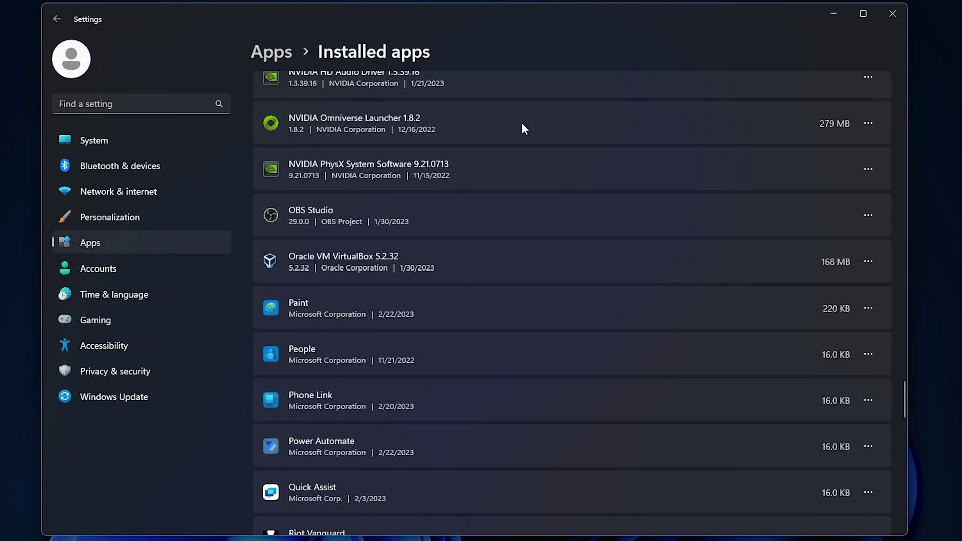
left_click(872, 328)
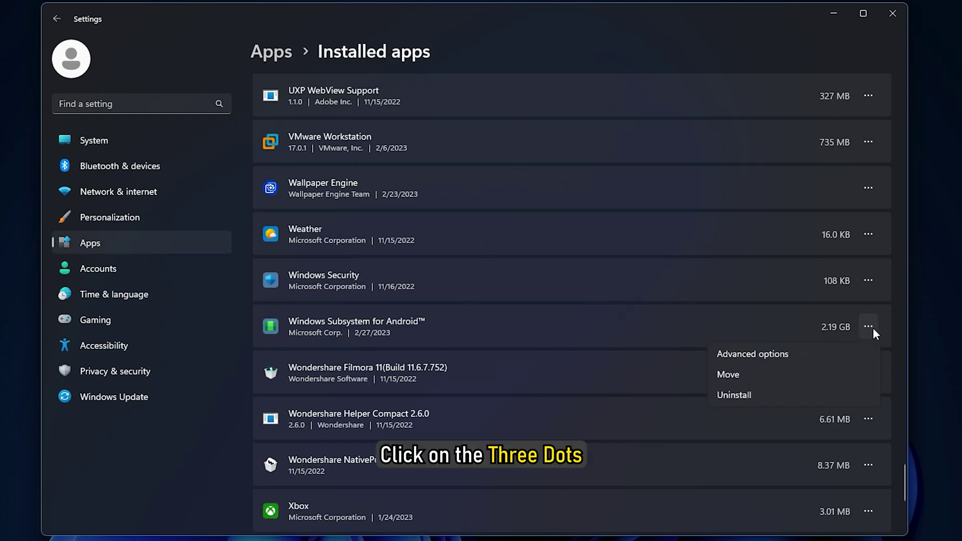
left_click(749, 393)
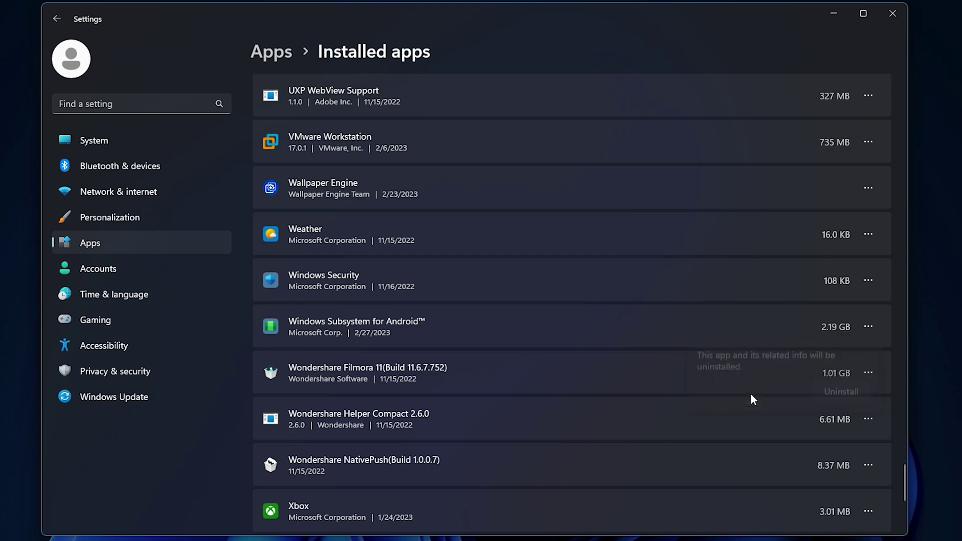
left_click(862, 396)
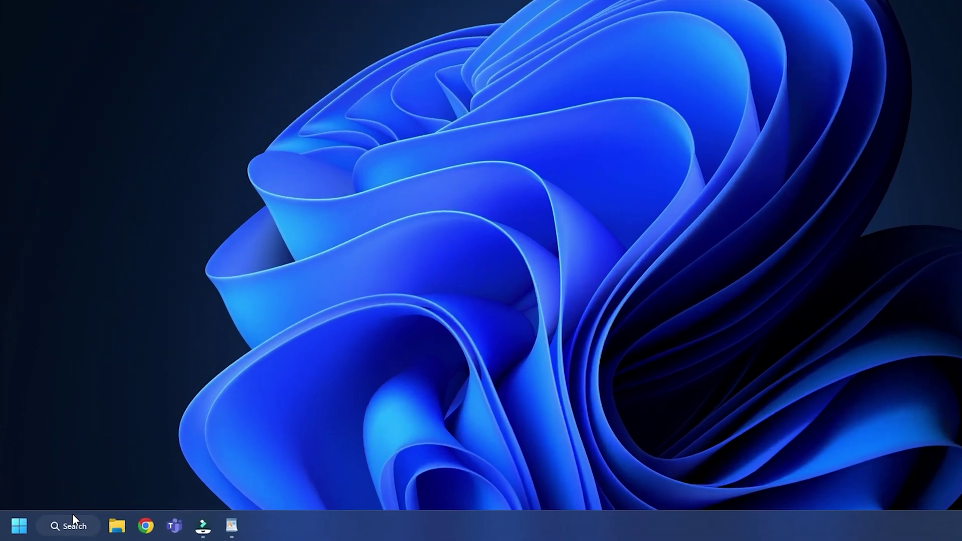
Step: In Windows Subsystem for Android Settings, change System > Subsystem resources to Continuous
left_click(55, 529)
type("windows su")
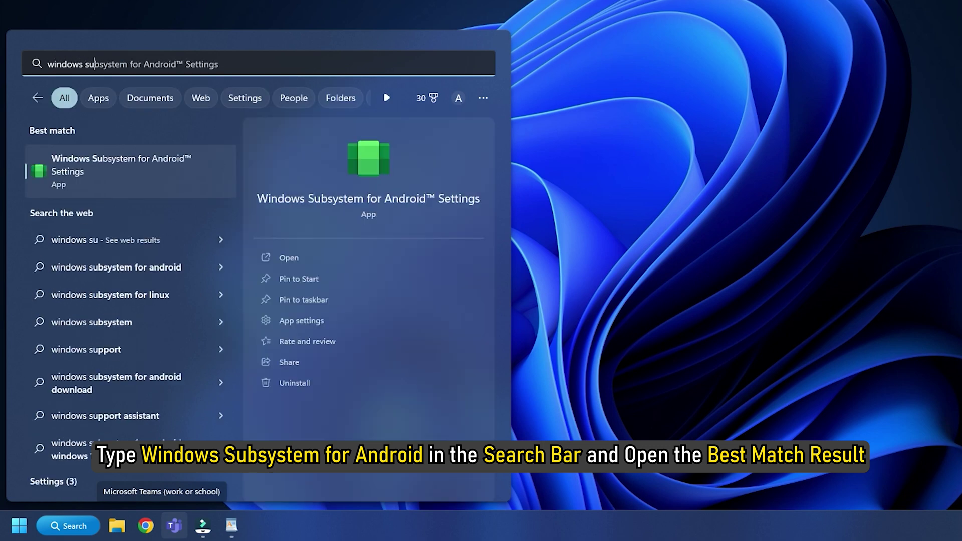
type("bsystem for android")
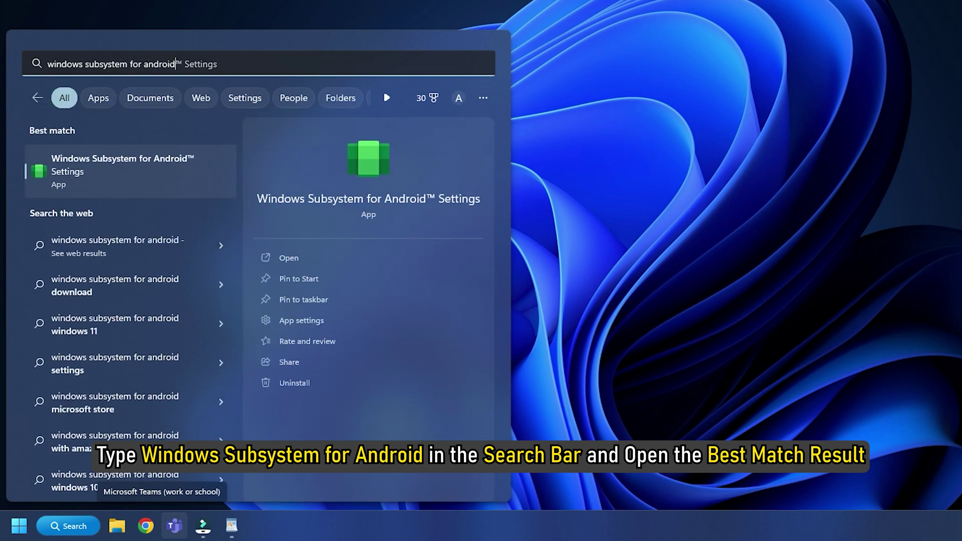
left_click(191, 181)
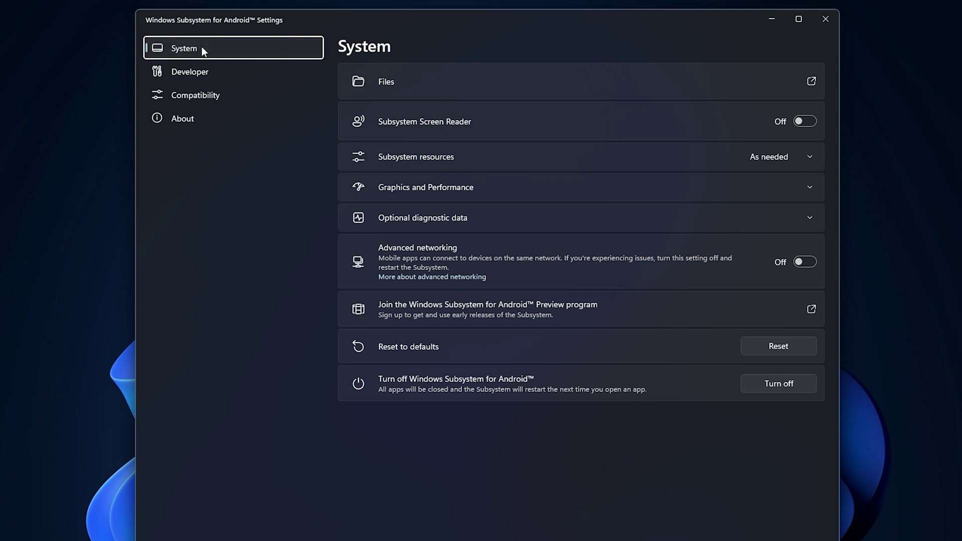
left_click(201, 47)
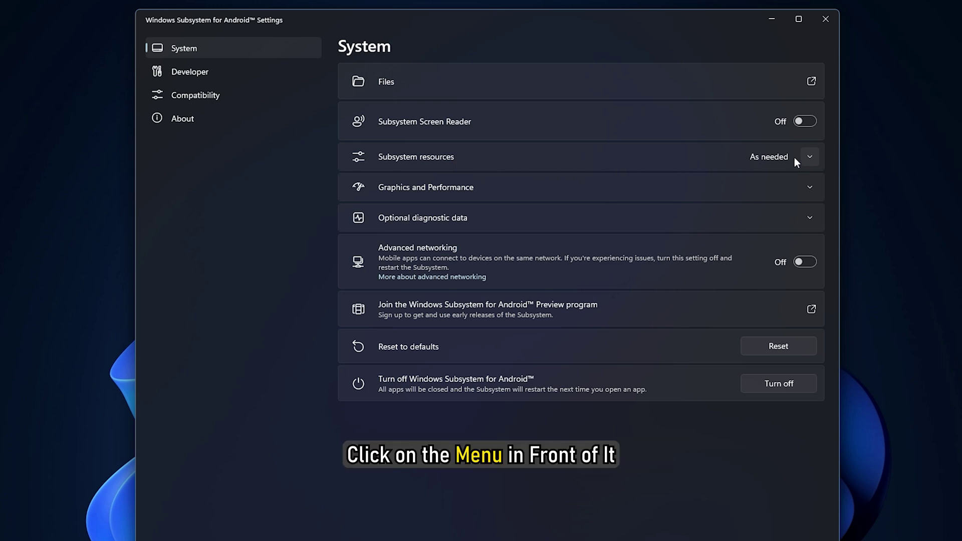
left_click(808, 157)
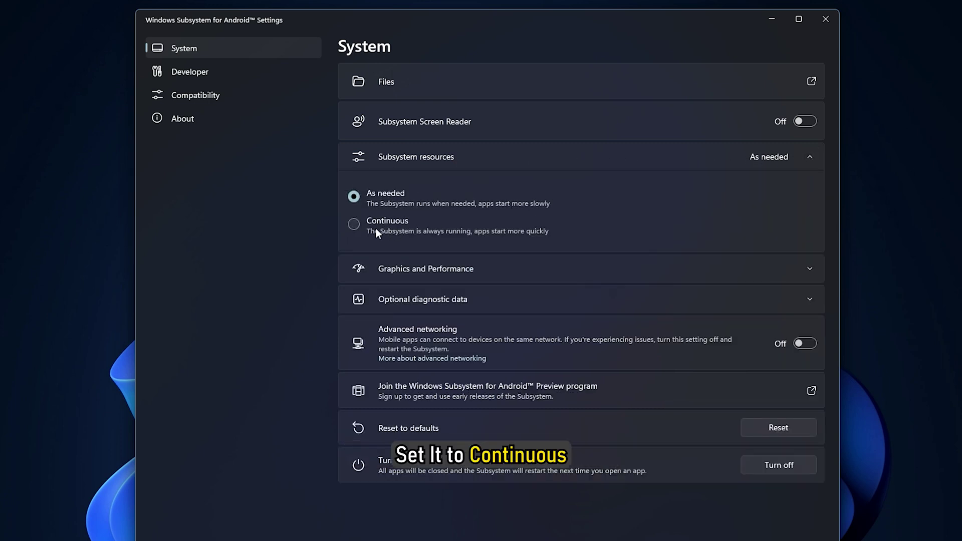
left_click(358, 226)
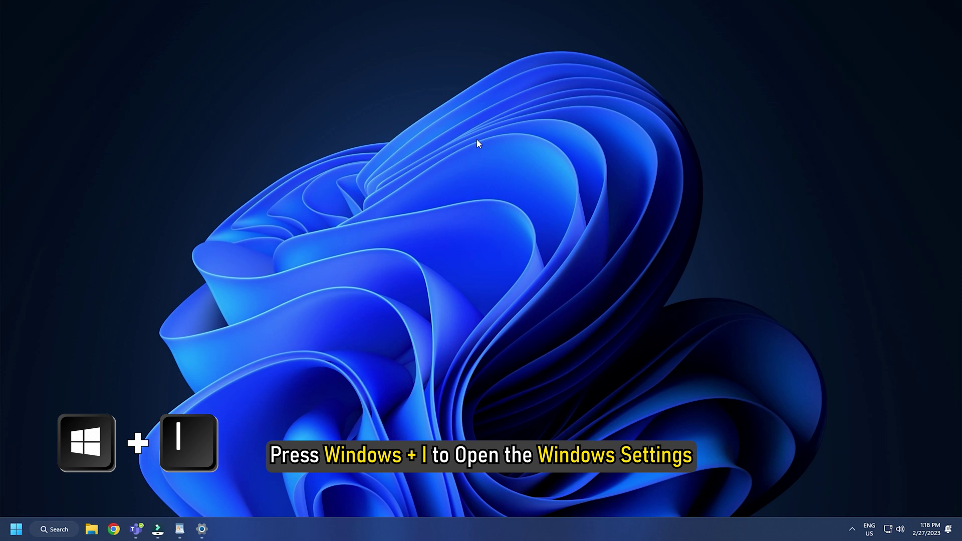
Step: Go to the Windows Security page under Settings' Privacy & security
key("super+i")
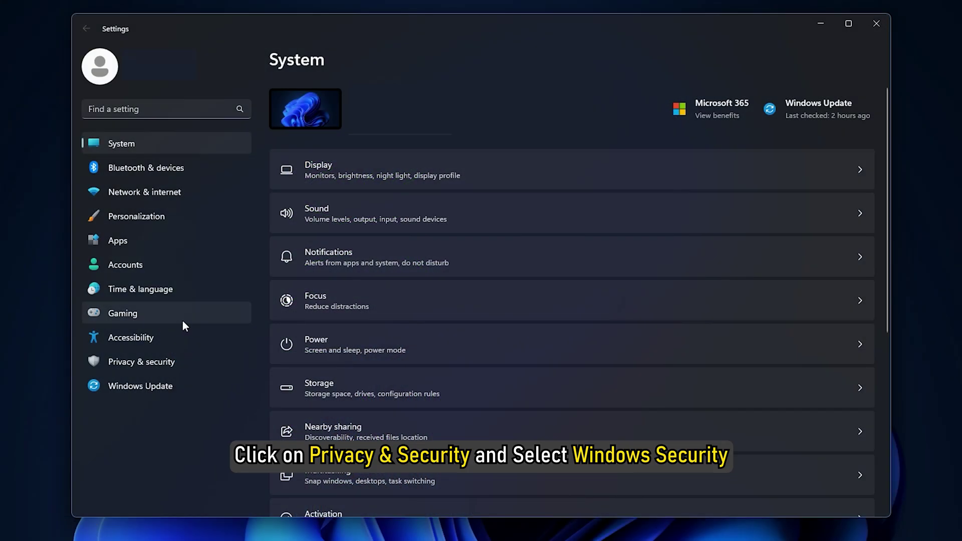
left_click(181, 365)
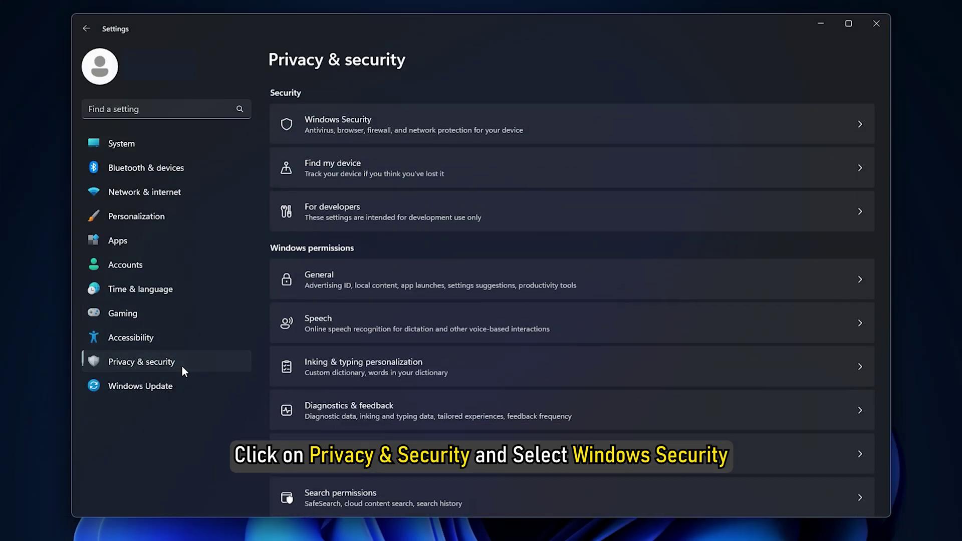
left_click(376, 110)
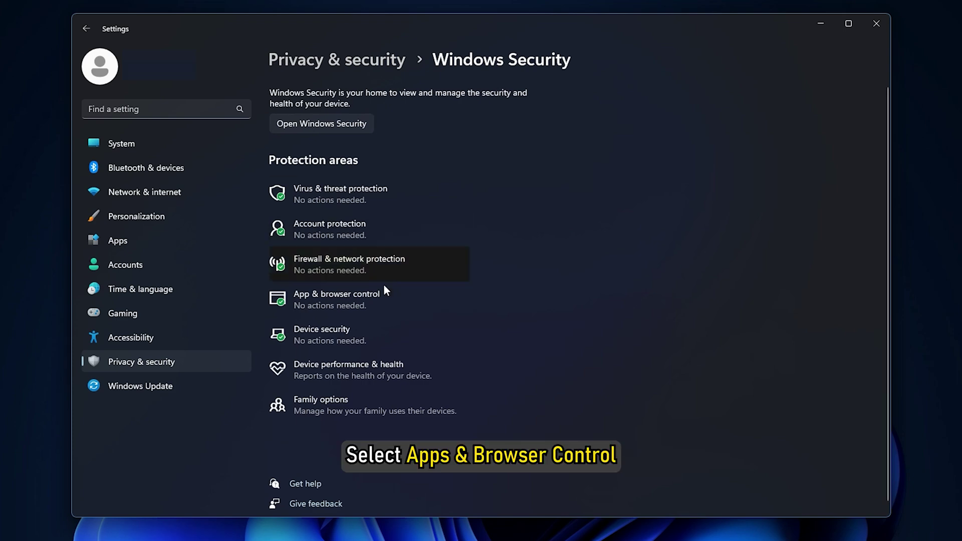
Step: Set Control flow guard (CFG) to Use default (On) in Exploit protection and approve the permission prompt
left_click(383, 300)
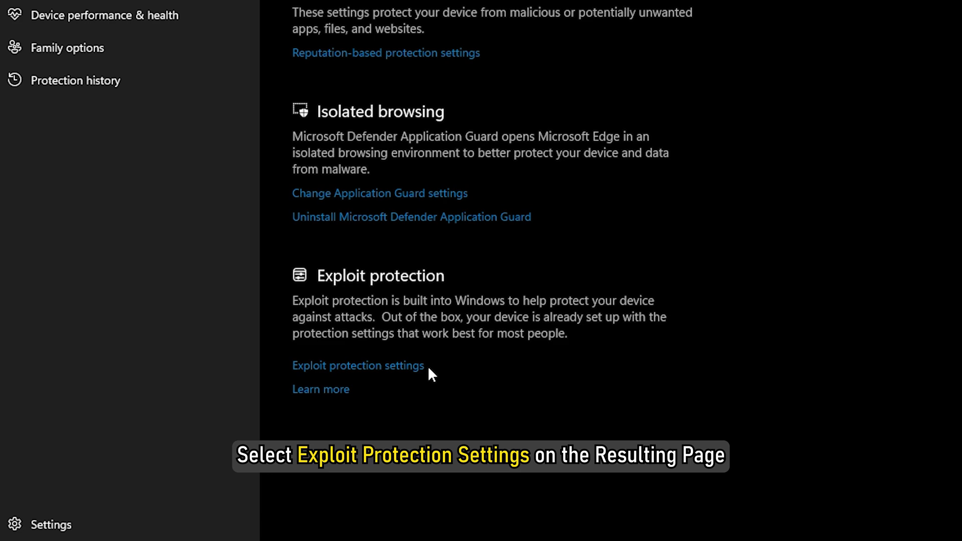
left_click(417, 370)
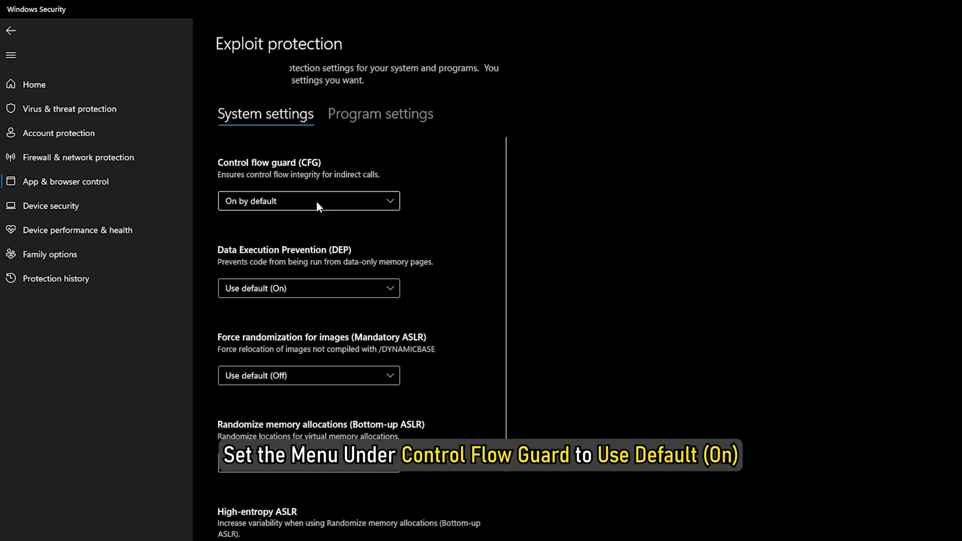
left_click(316, 200)
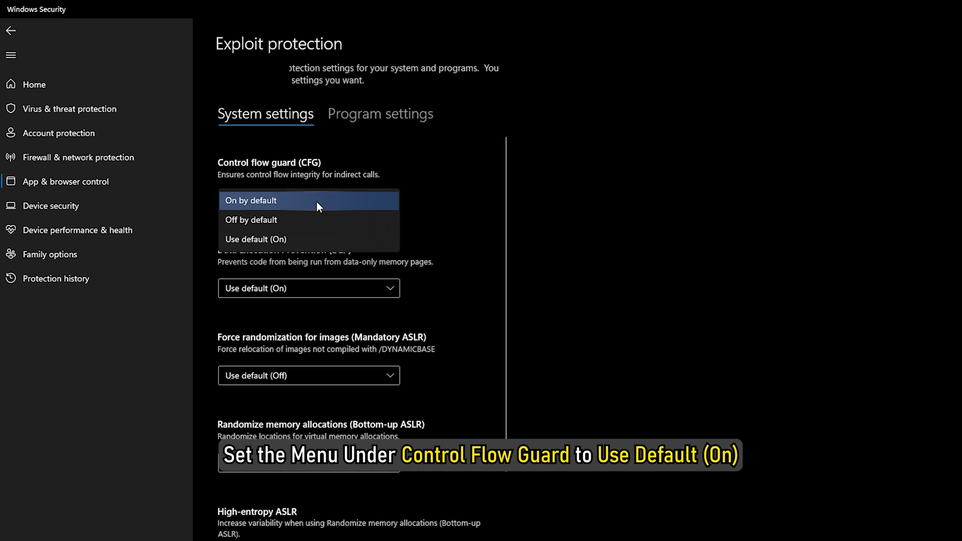
left_click(289, 240)
left_click(528, 421)
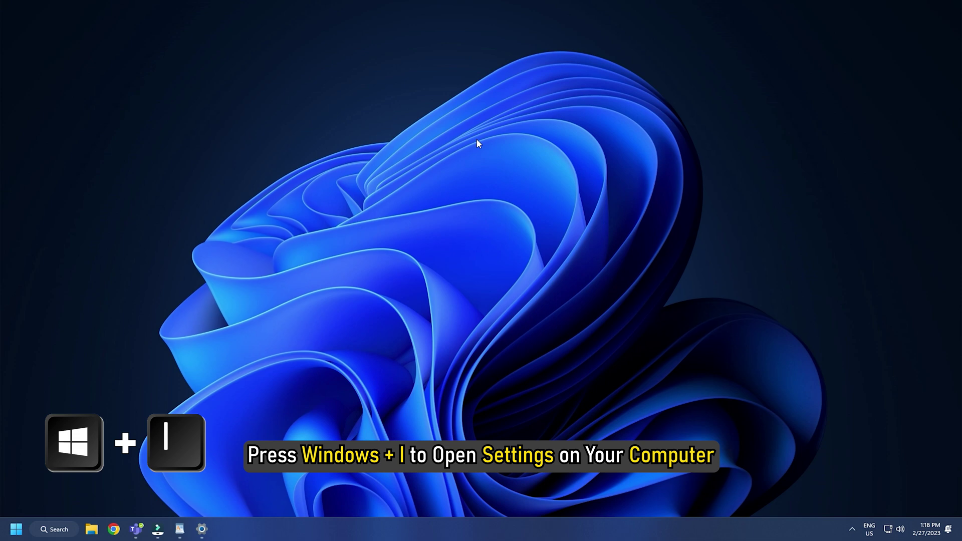
Step: Run Check for updates on Settings' Windows Update page
key("super+i")
left_click(185, 391)
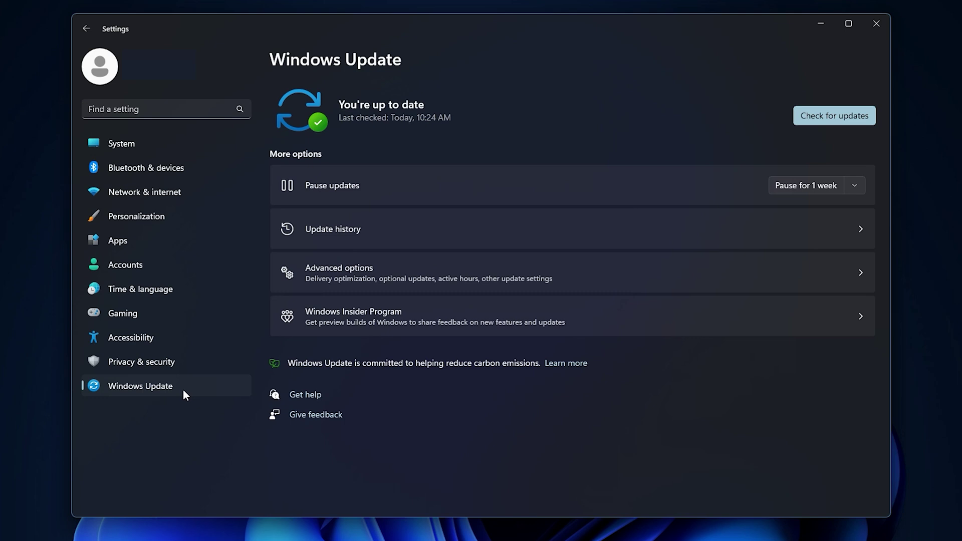
left_click(867, 113)
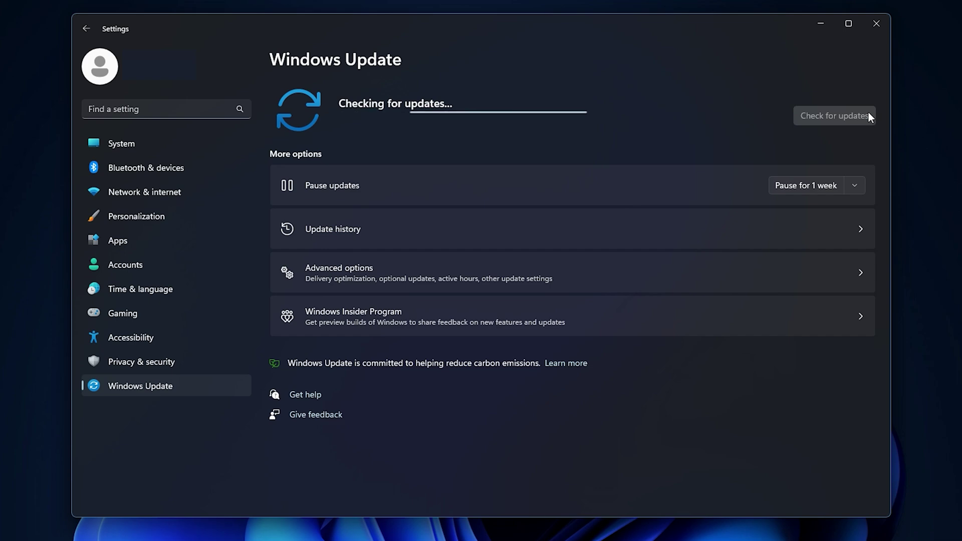